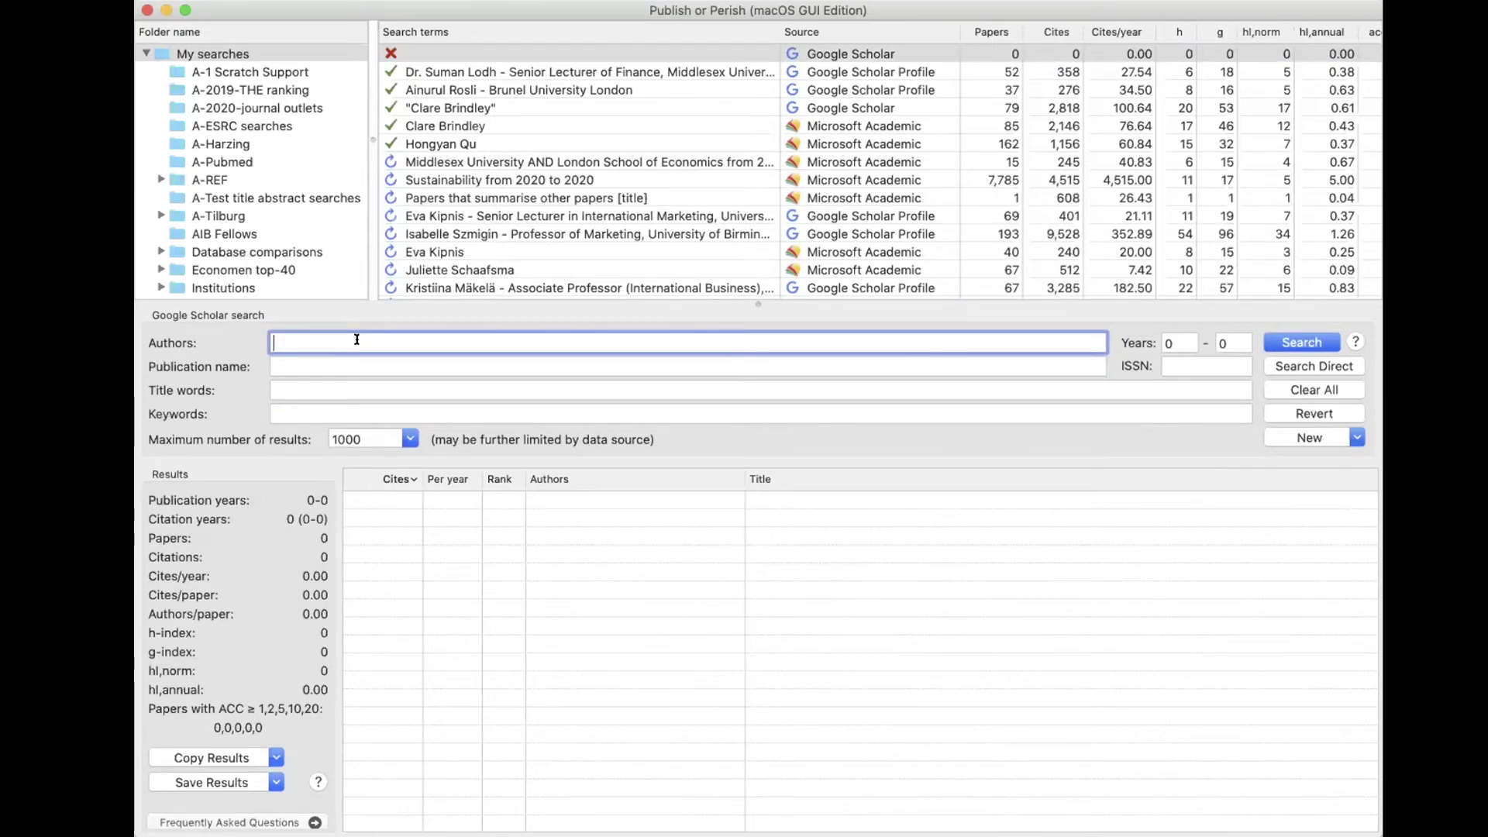
Run a Google Scholar search with the author's initial and surname in the Authors field.
text(anr)
key(BackSpace)
key(BackSpace)
text(harzing)
key(Return)
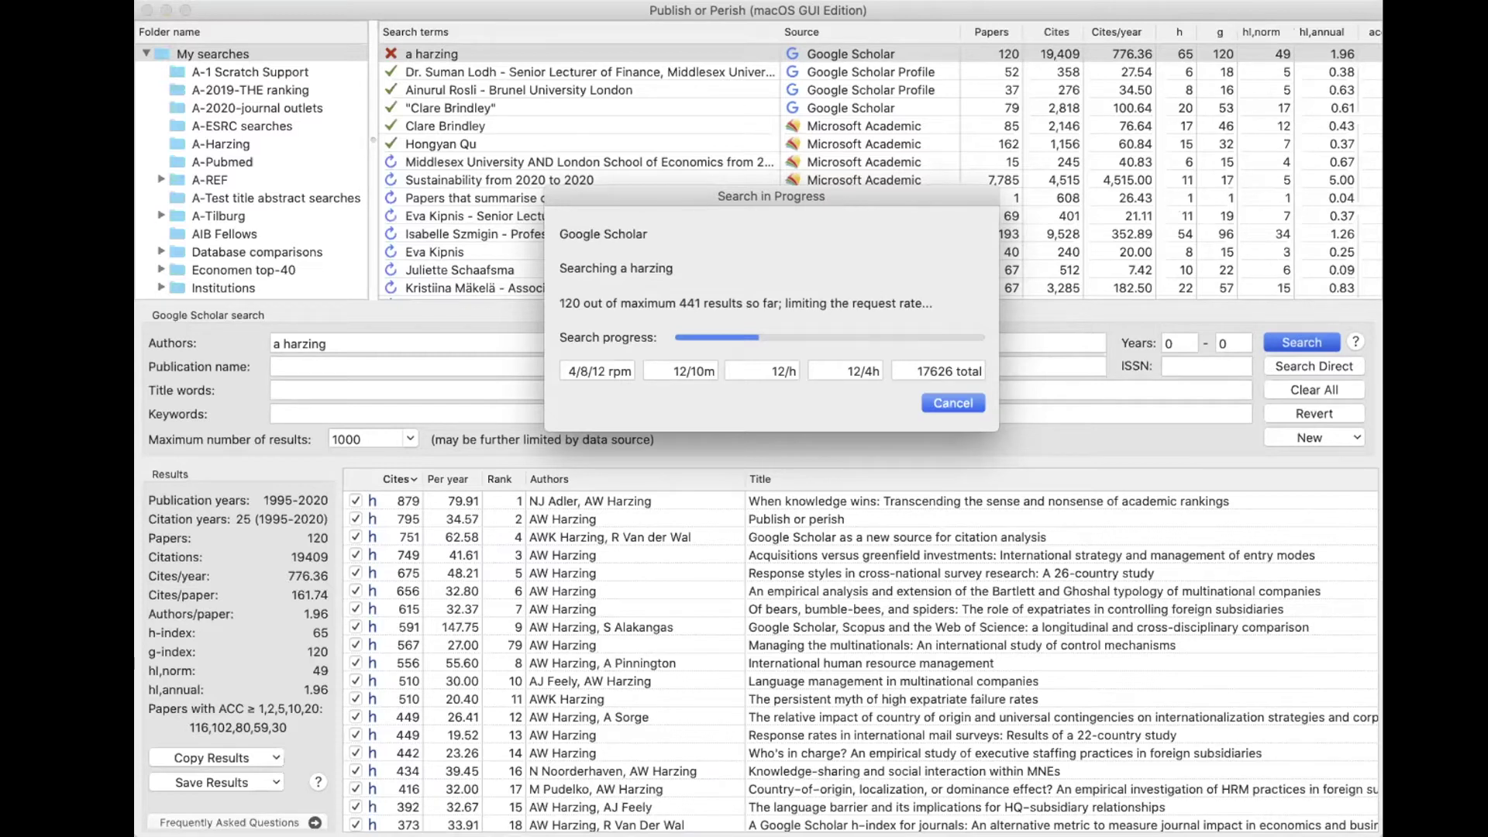
Cancel the running search, dismiss the error, and open the author's saved 376-paper search.
click(941, 403)
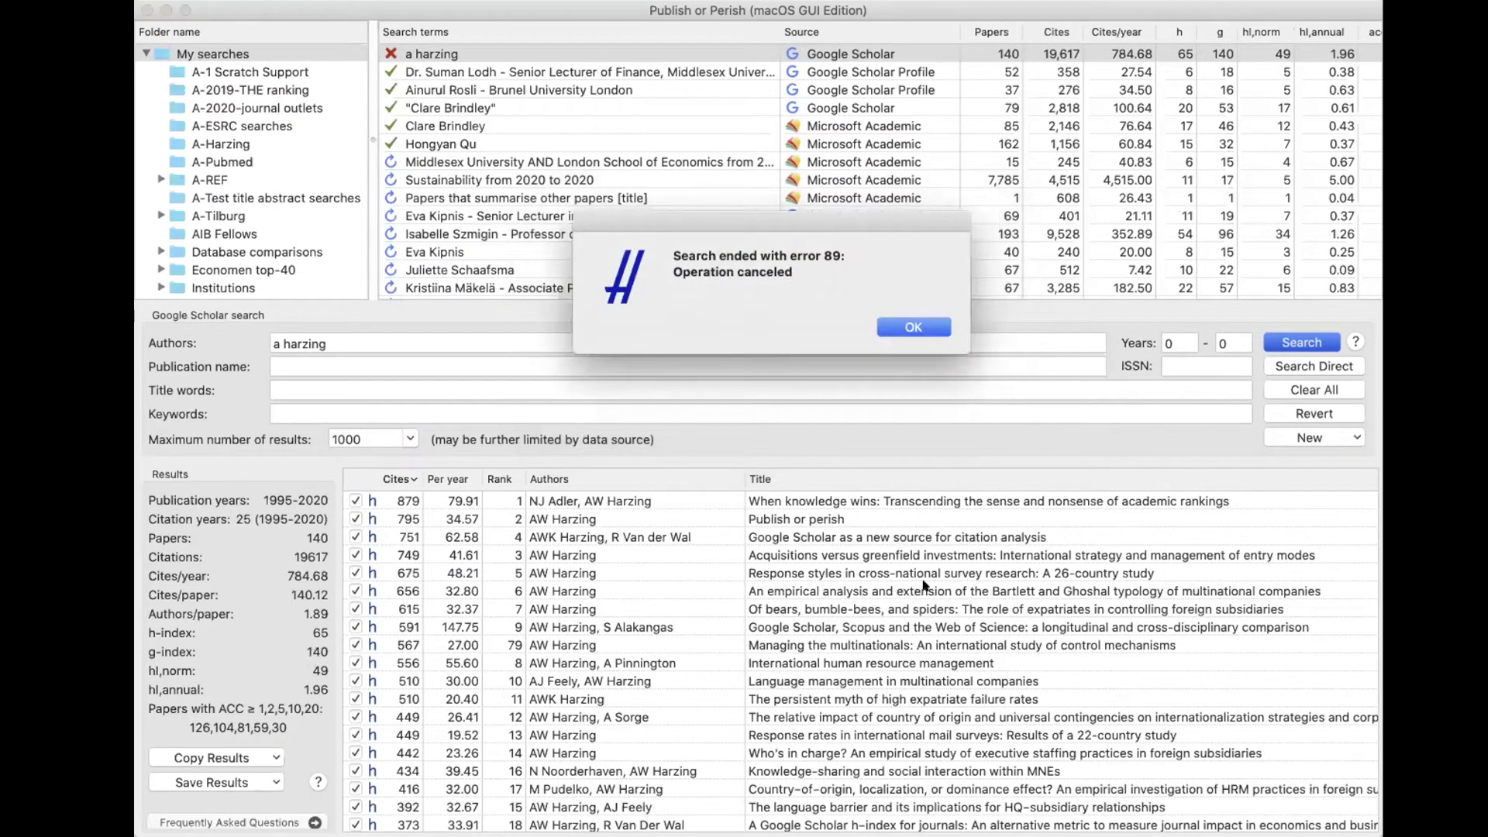
click(918, 321)
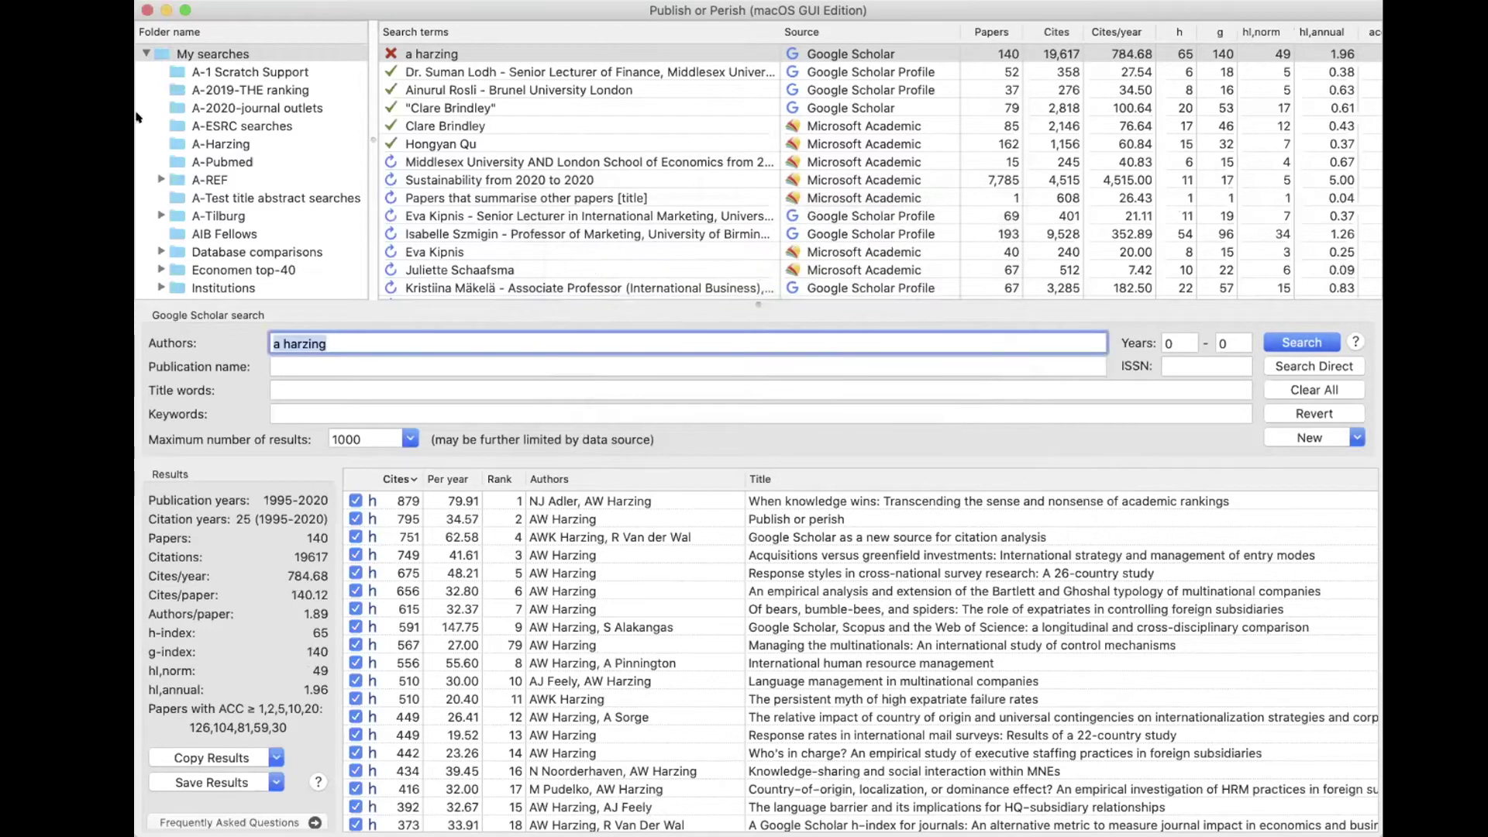
click(231, 142)
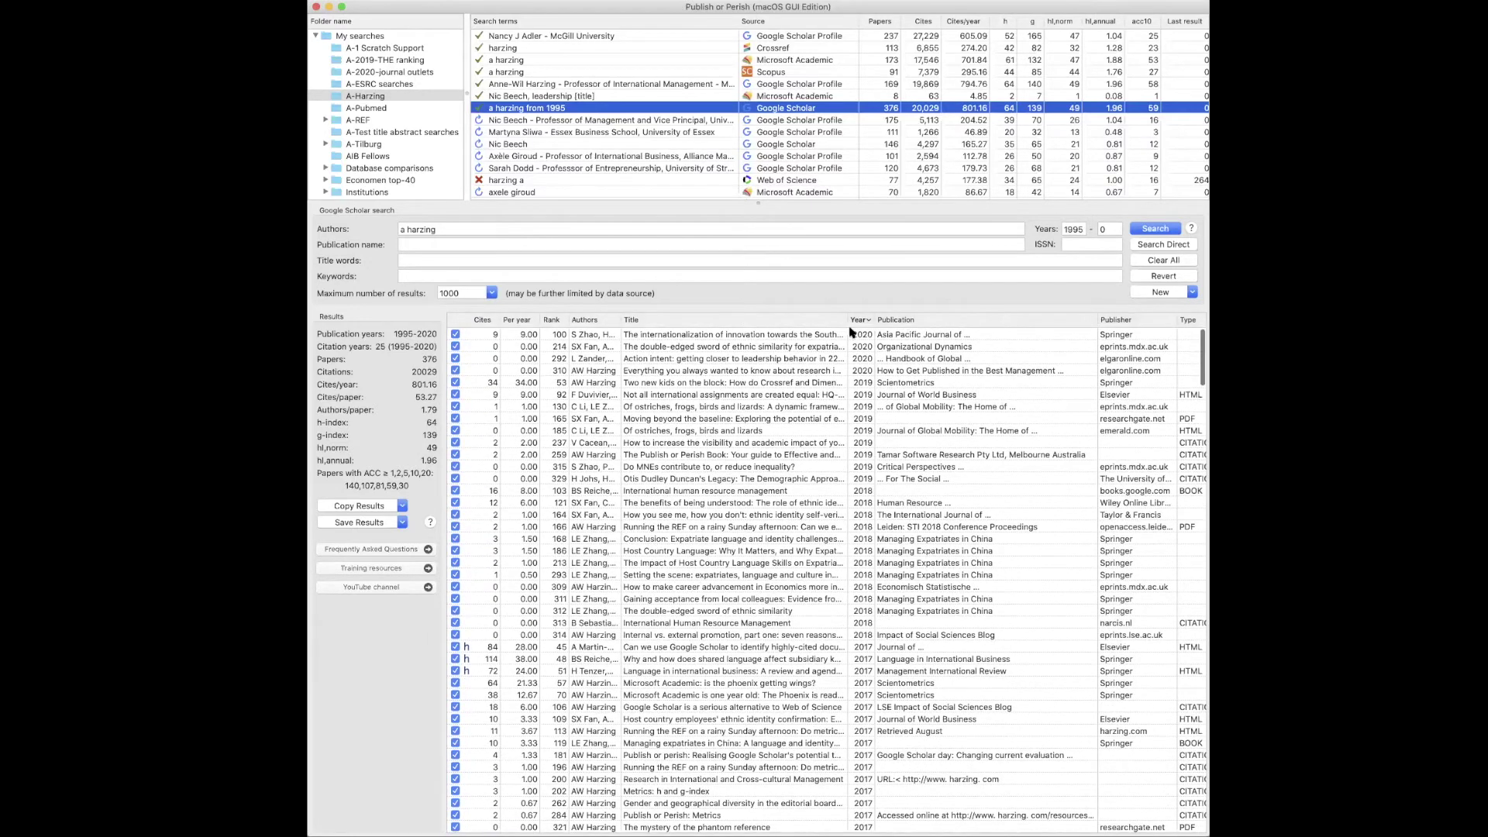
Sort the 376 saved results by year, then alphabetically by publication, and browse the list.
click(862, 320)
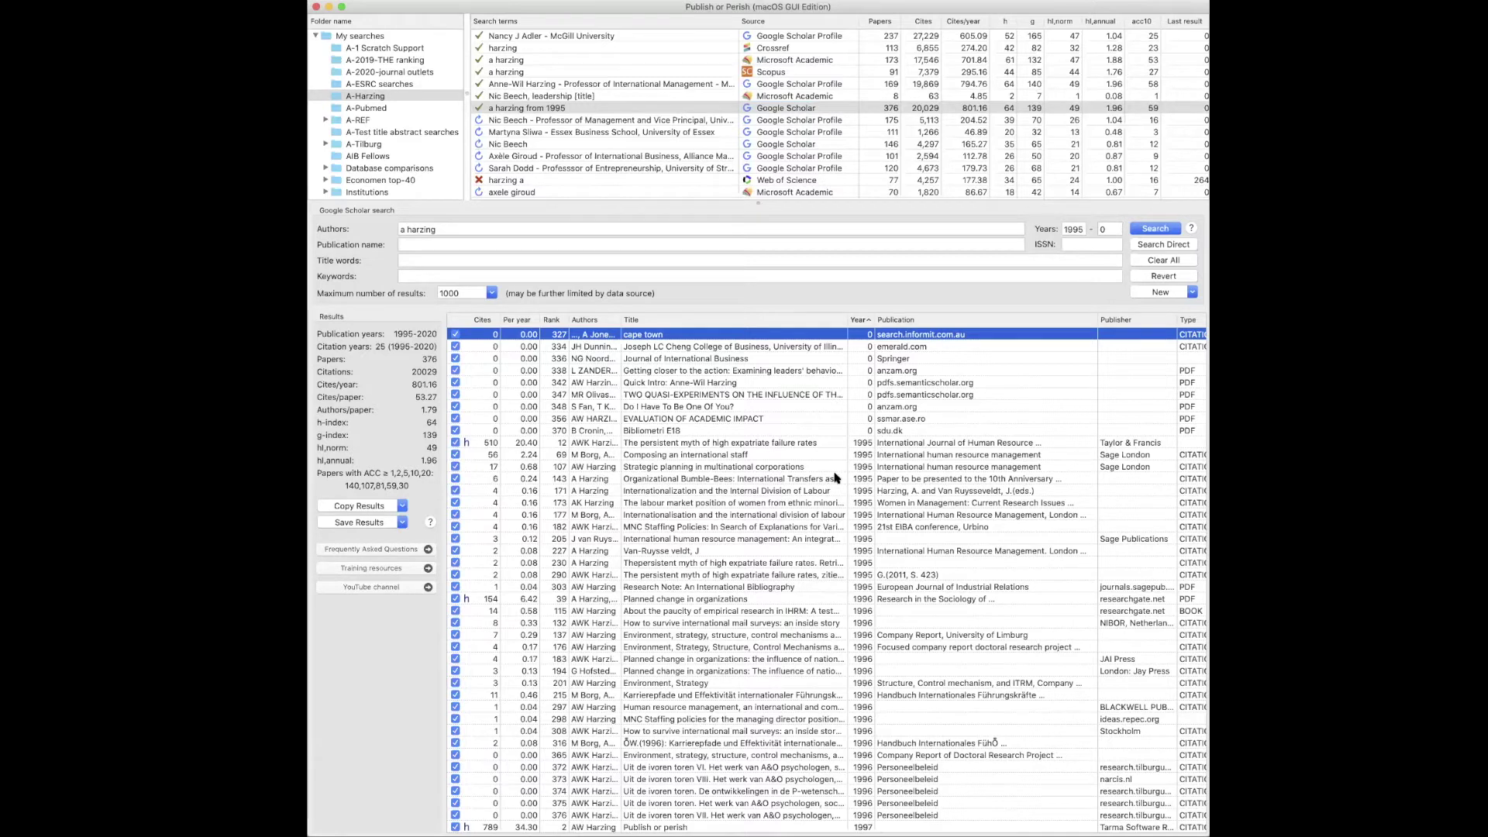
click(883, 446)
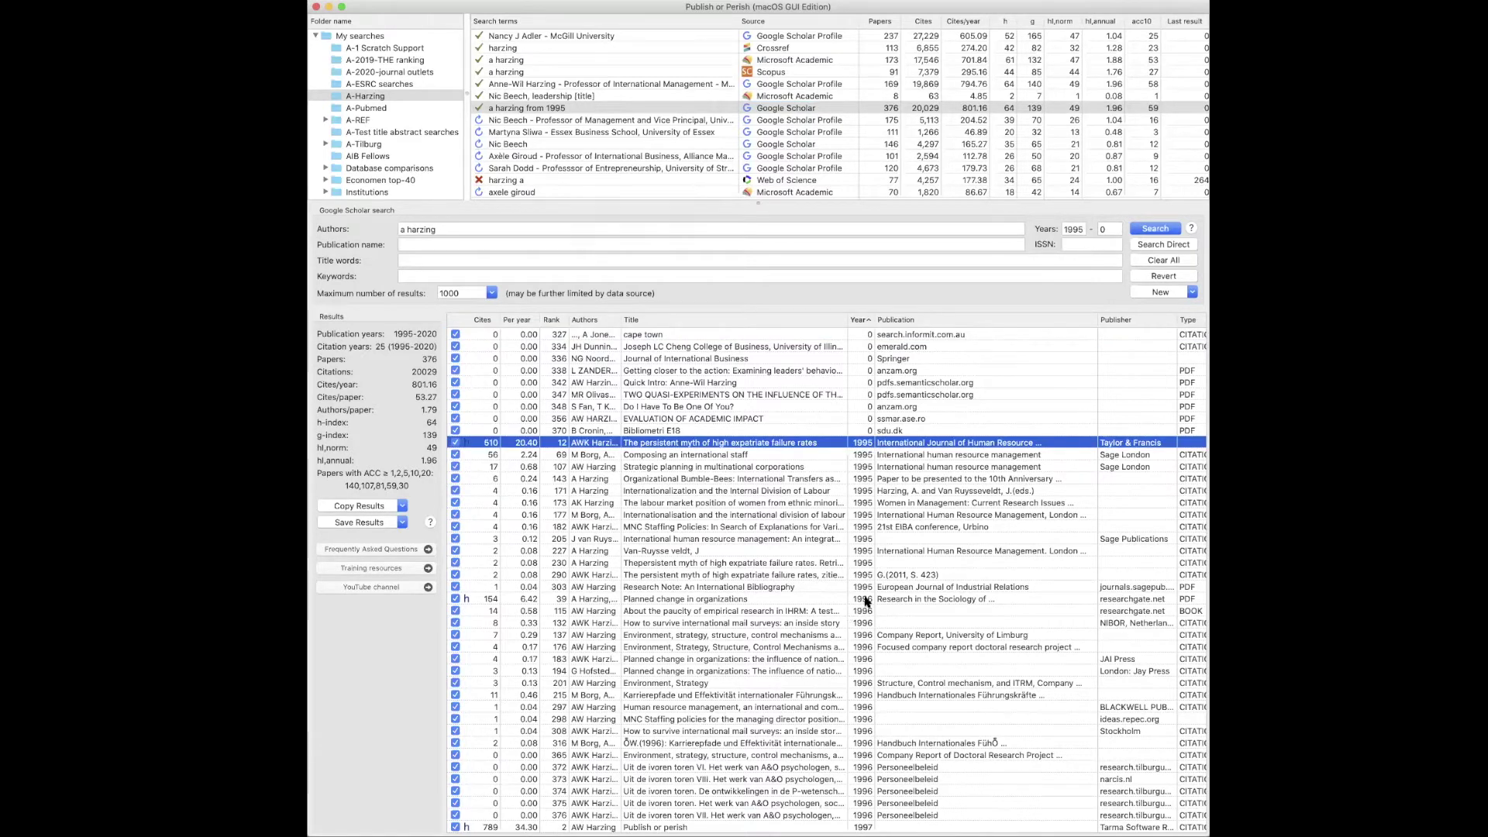
click(941, 321)
scroll(1022, 535, down, 20)
scroll(969, 519, down, 3)
scroll(919, 519, up, 4)
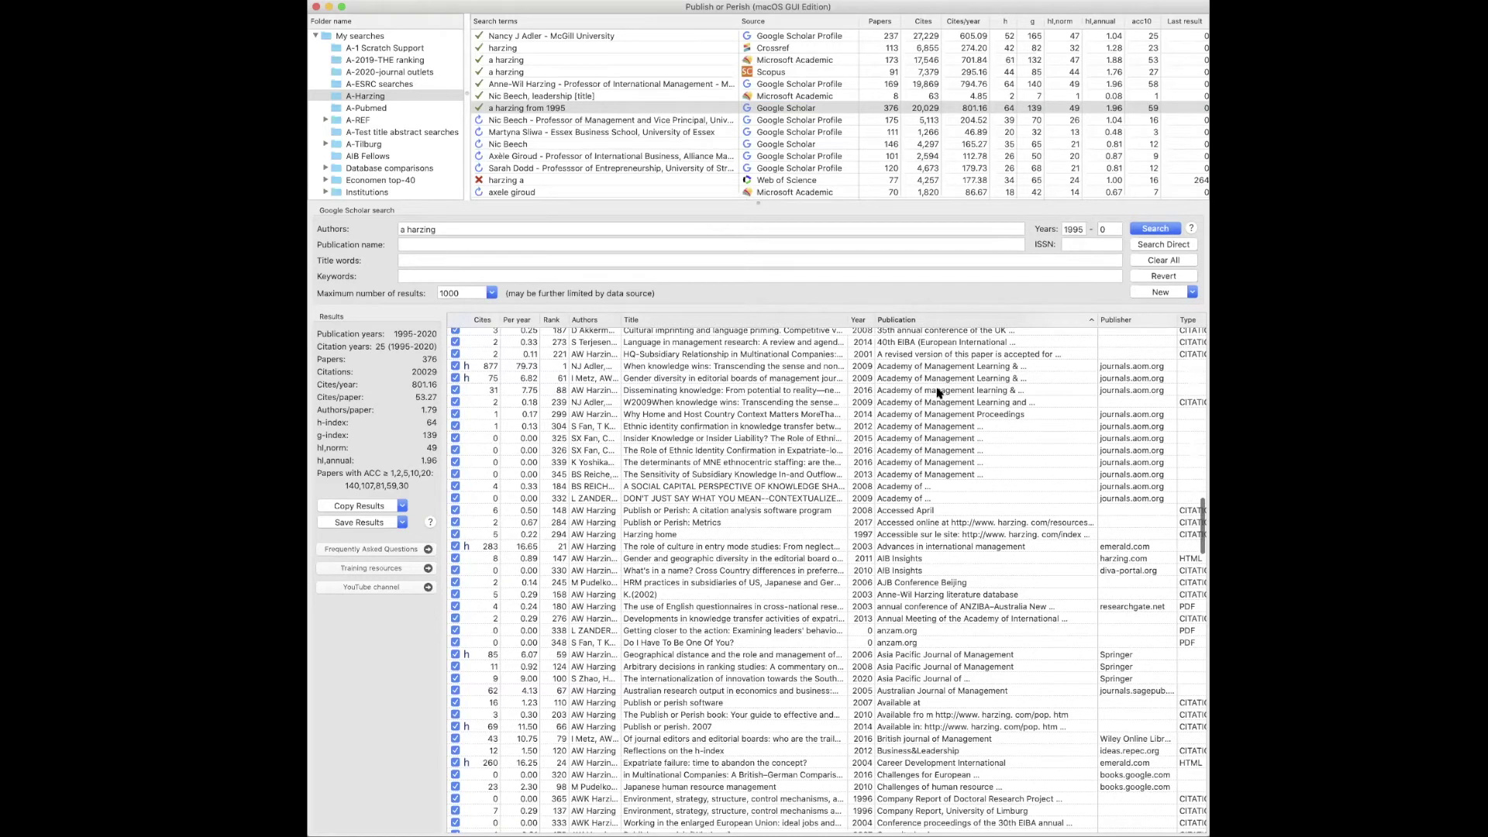
scroll(940, 388, up, 4)
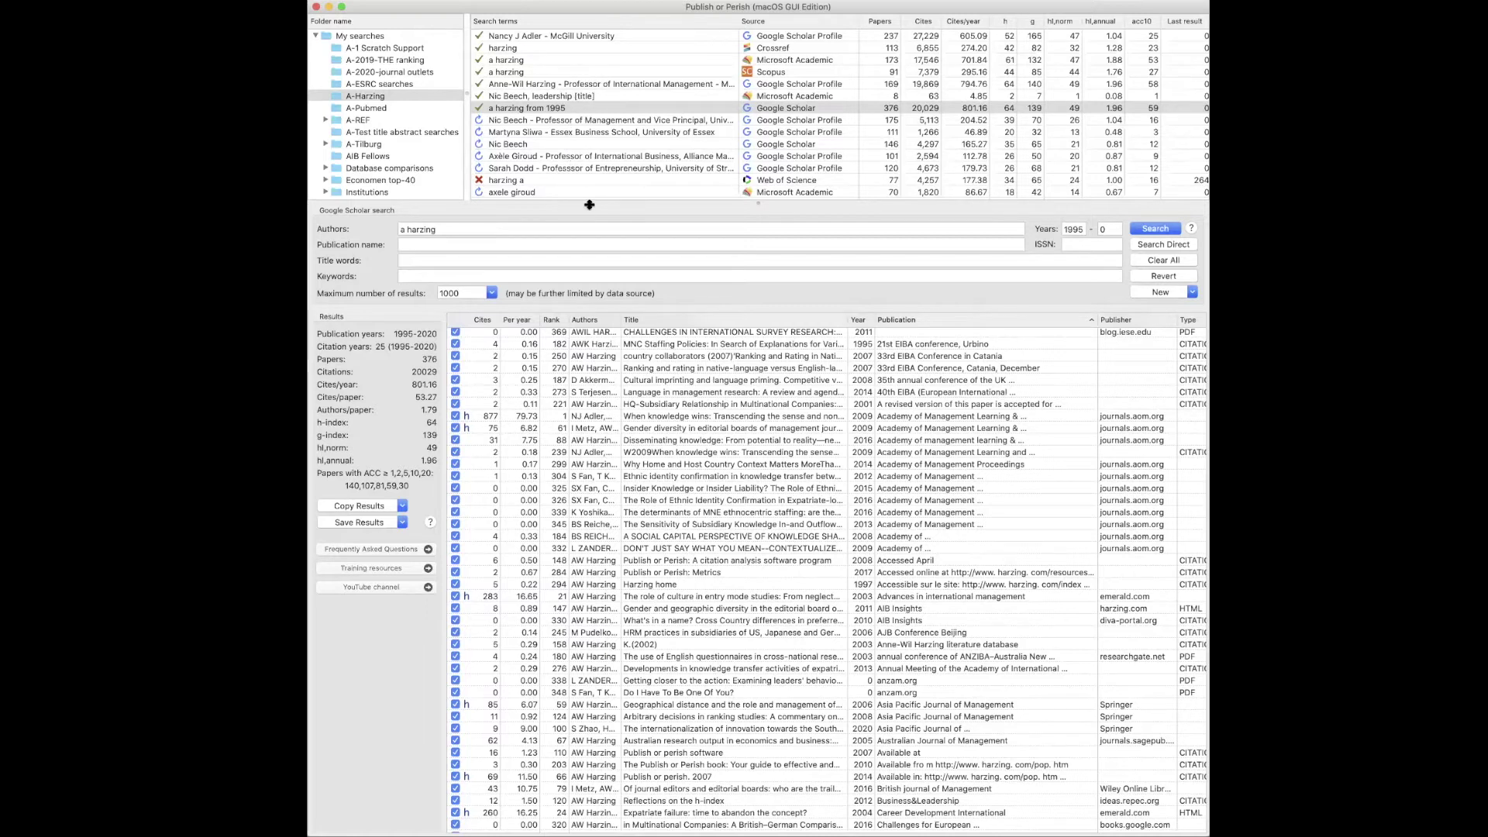
Start a new Google Scholar Profile search with an empty Profile ID field.
click(1193, 292)
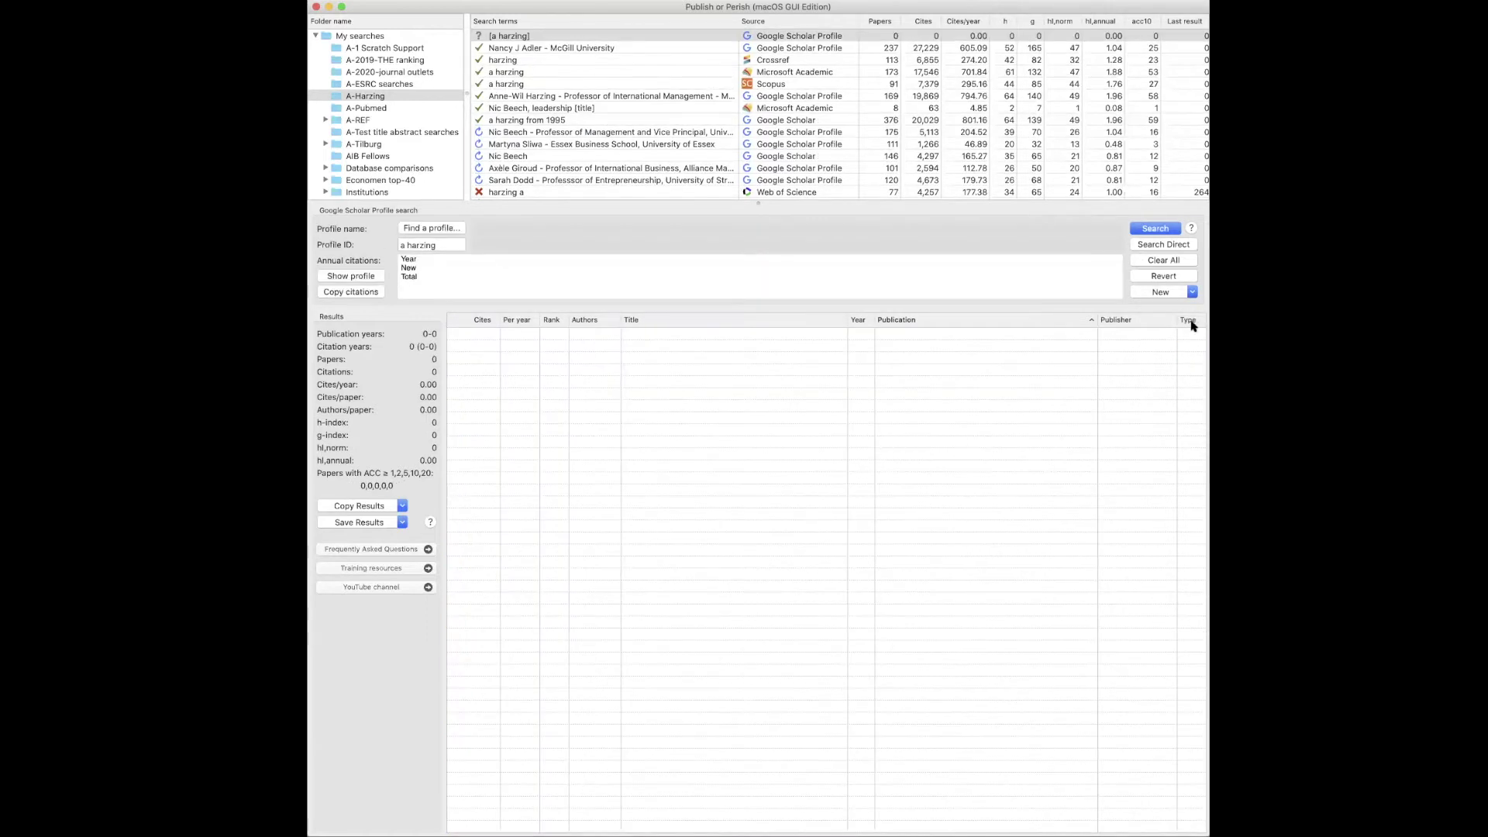
triple_click(439, 245)
key(BackSpace)
Find the author's Google Scholar profile by surname and load its 169 papers.
click(464, 227)
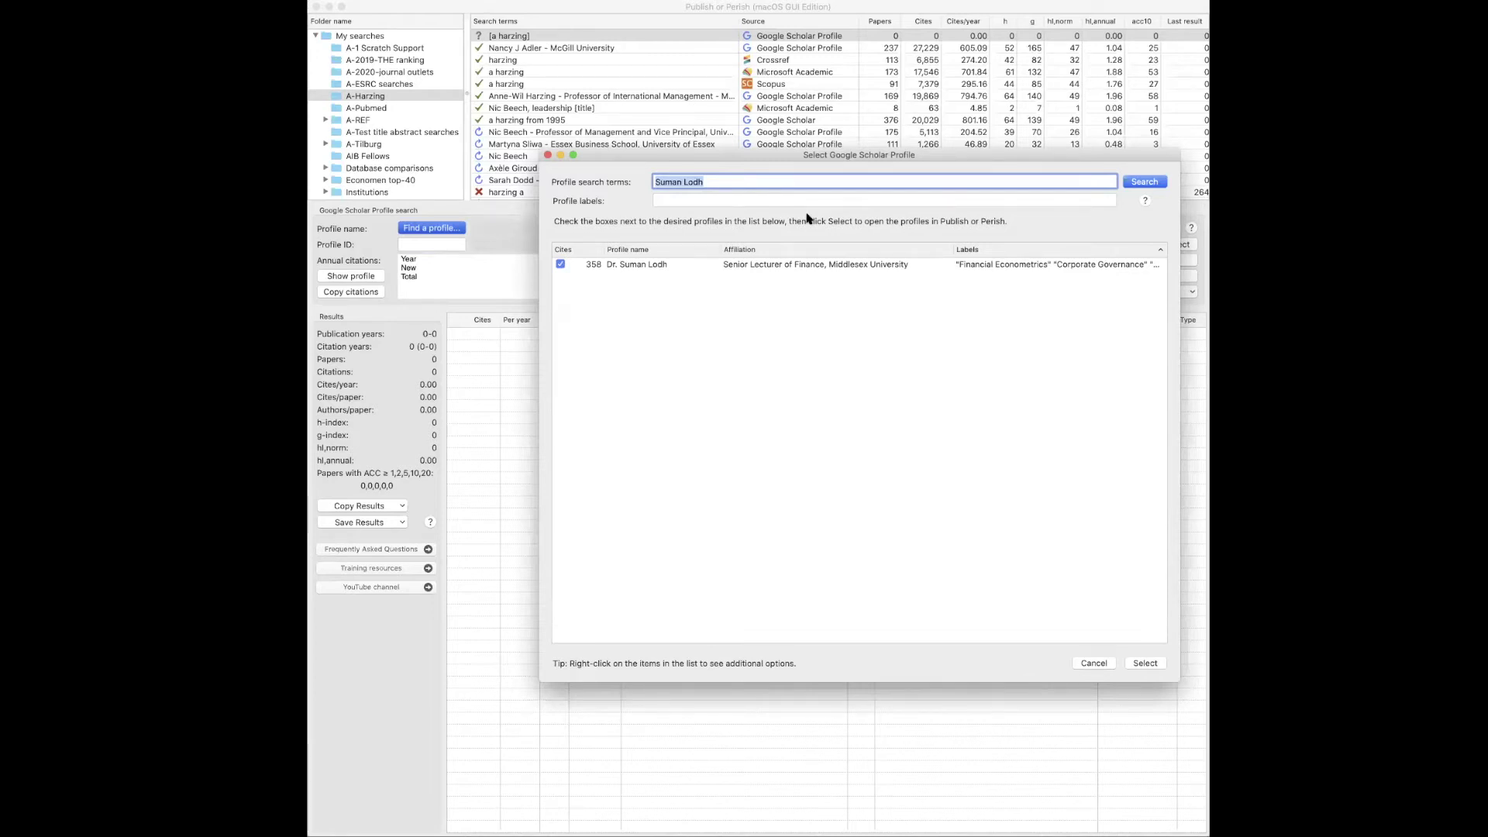
text(a hatzi)
key(BackSpace)
key(BackSpace)
key(BackSpace)
key(BackSpace)
key(BackSpace)
key(BackSpace)
key(BackSpace)
text(harzing)
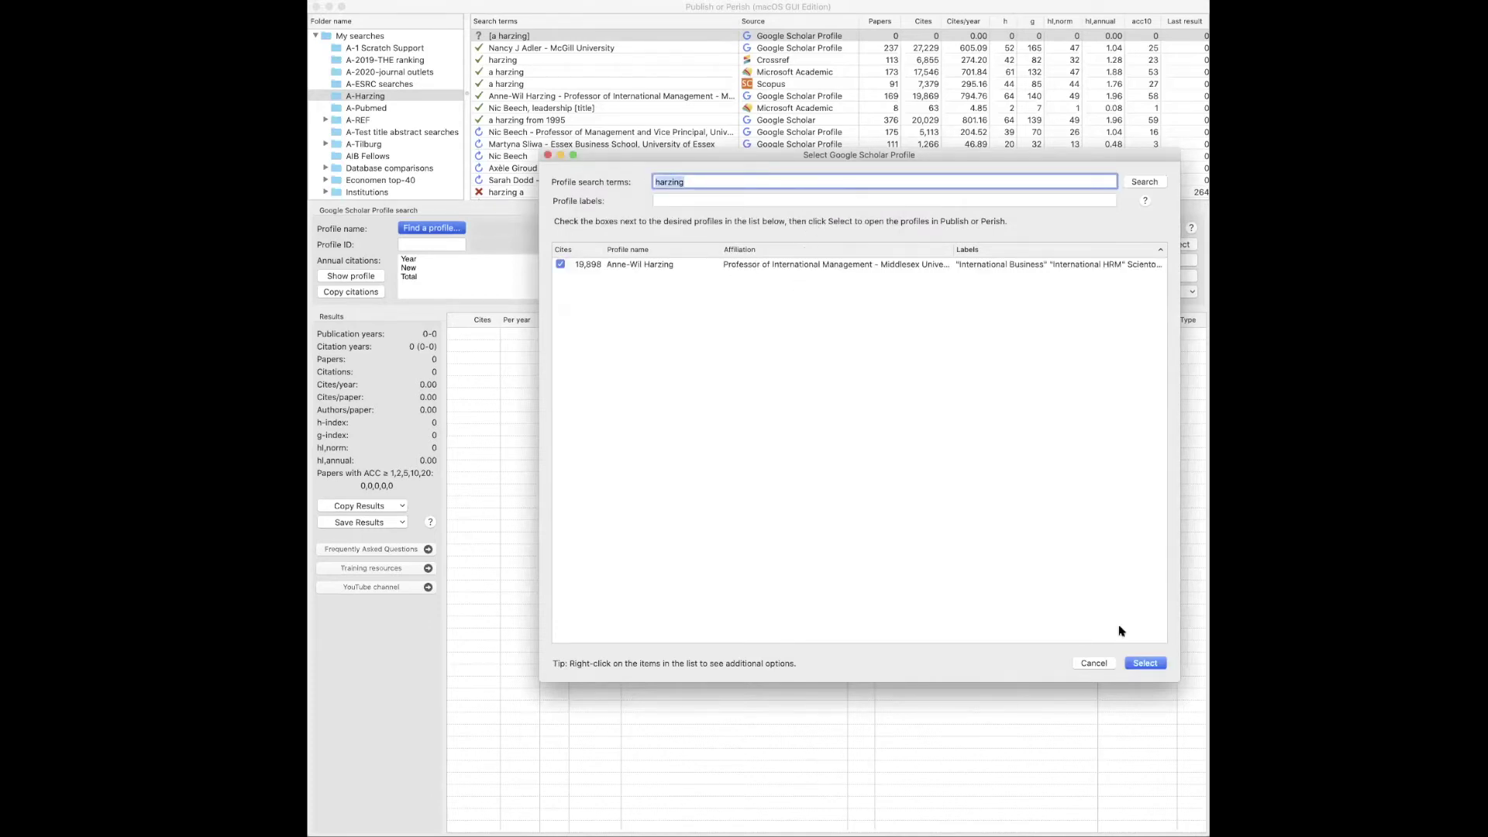
click(1145, 664)
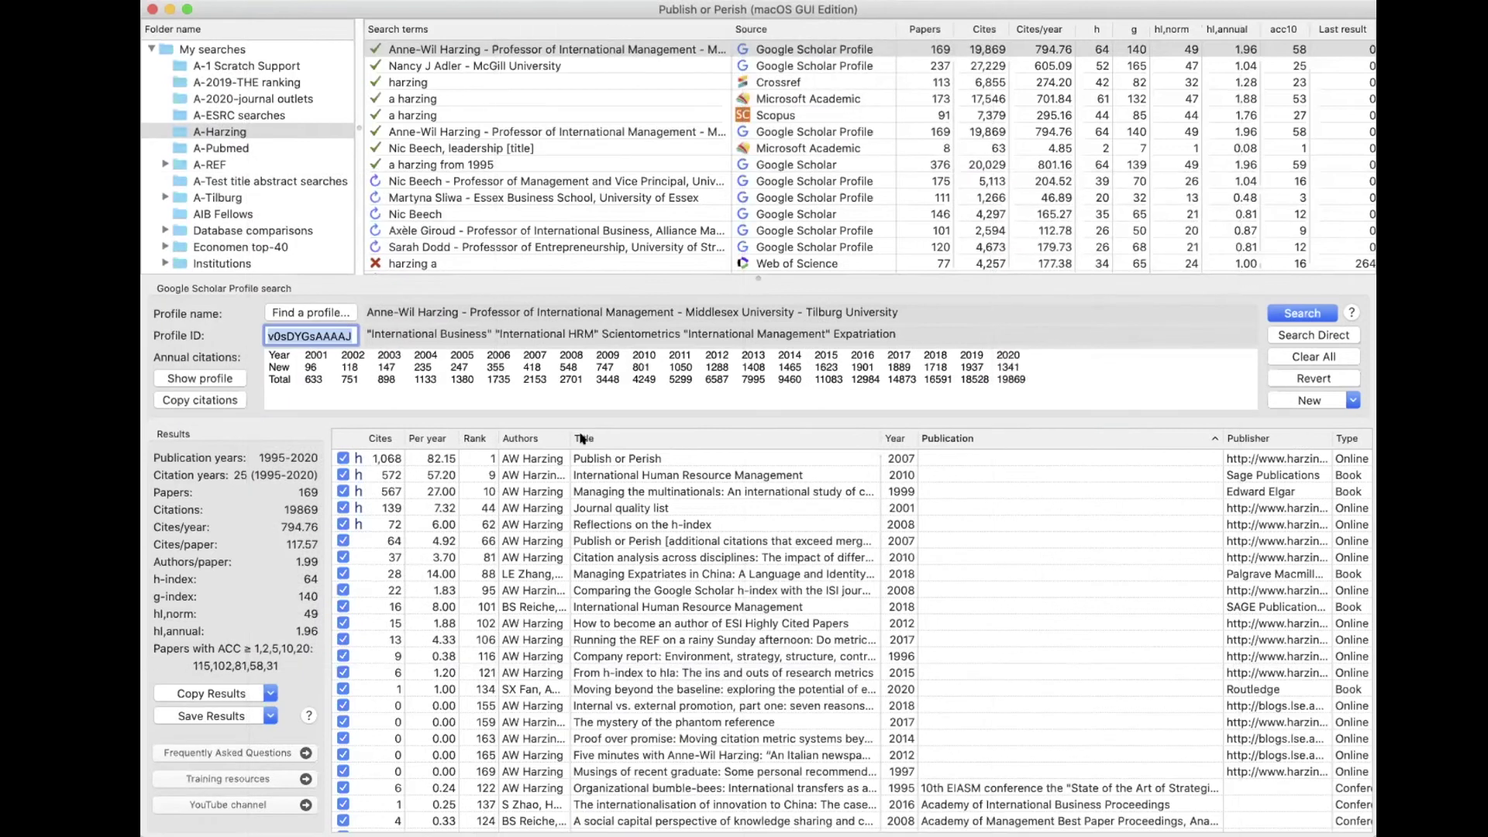
Try sorting by Title, Year and Publication, widen Title, then sort by Cites descending.
click(655, 440)
drag(883, 439, 890, 438)
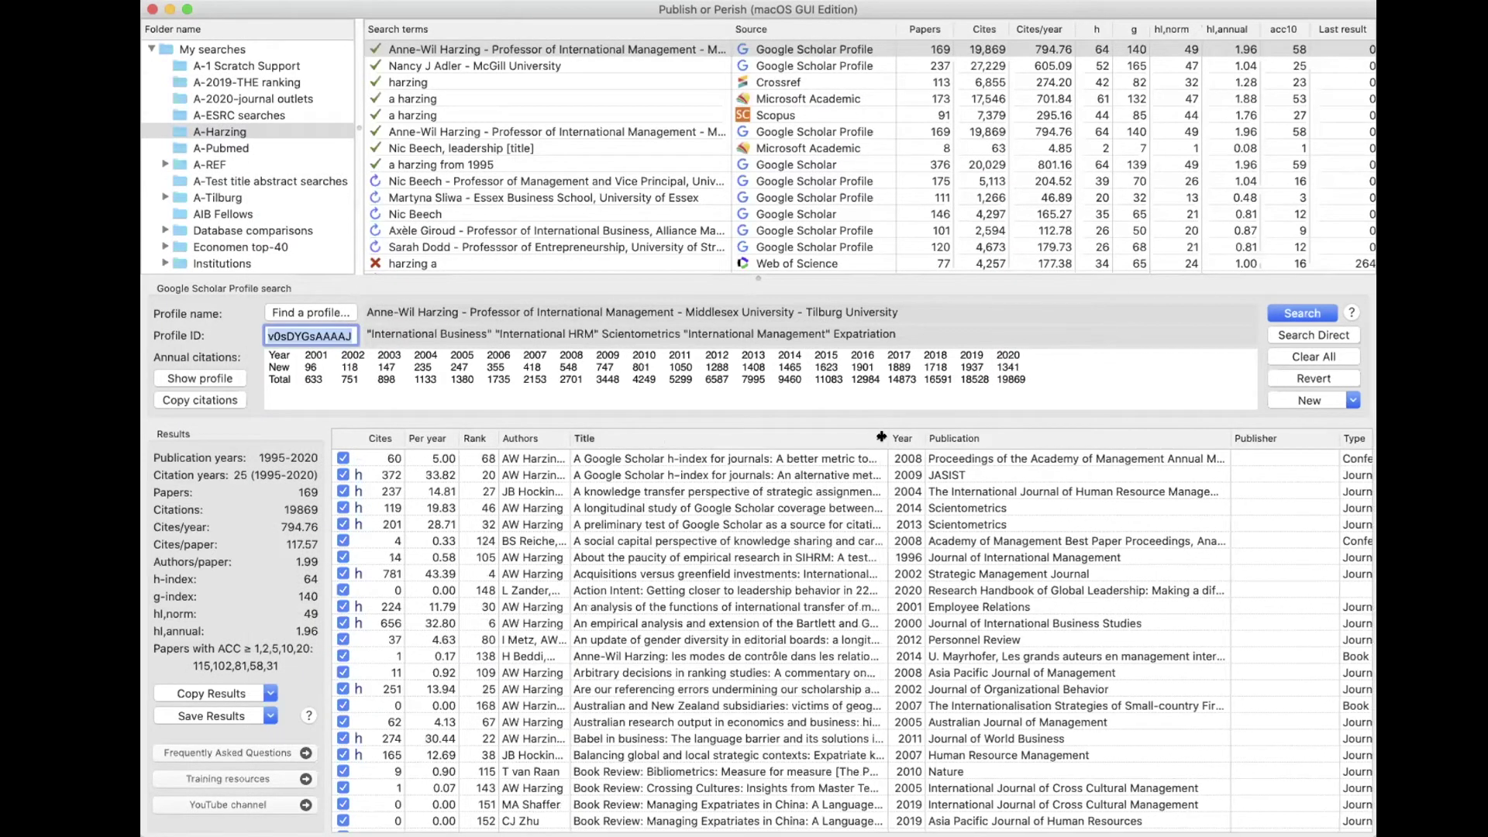
click(899, 438)
click(980, 437)
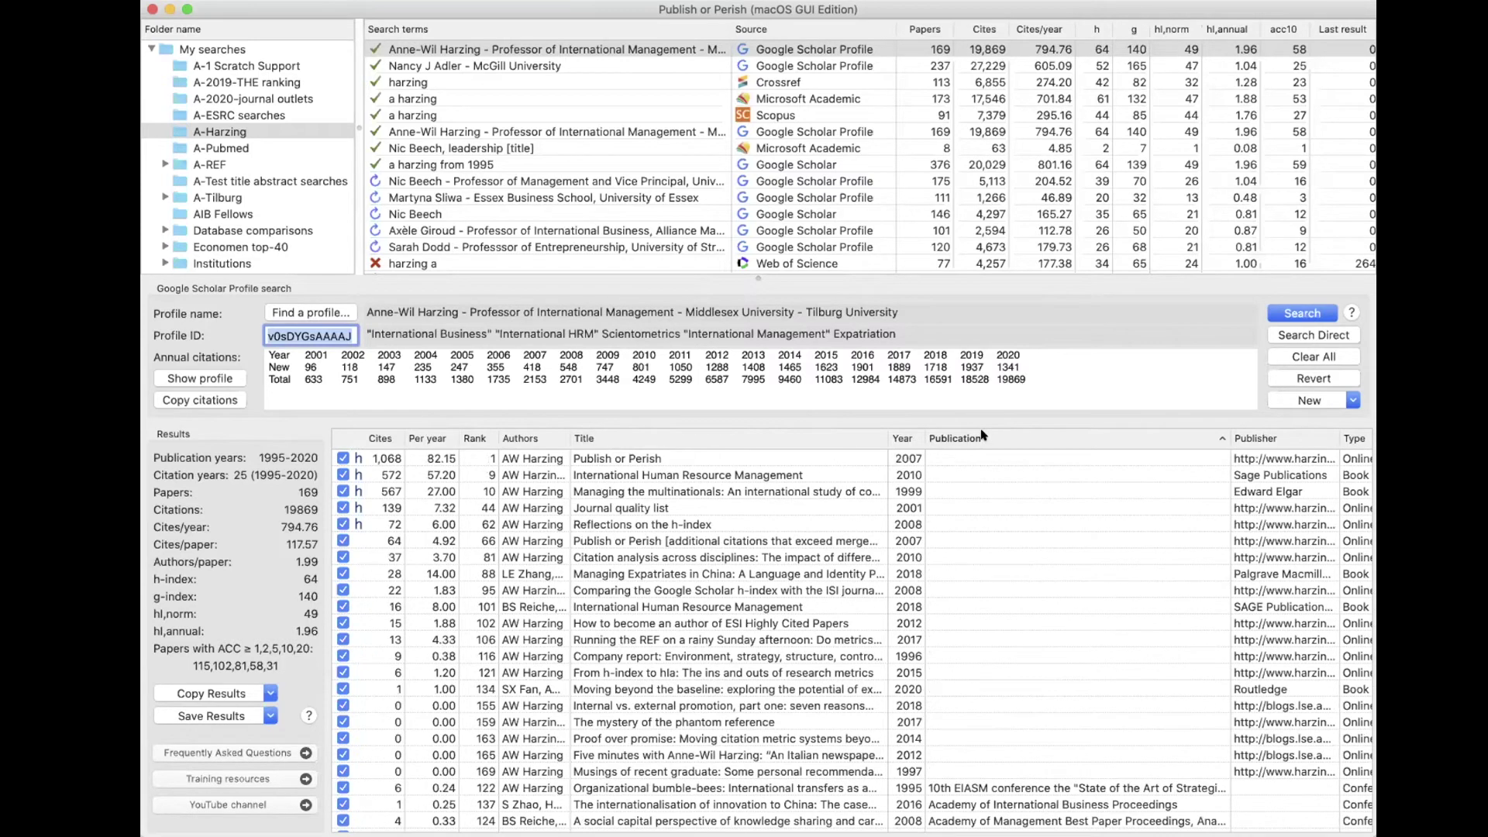
click(373, 439)
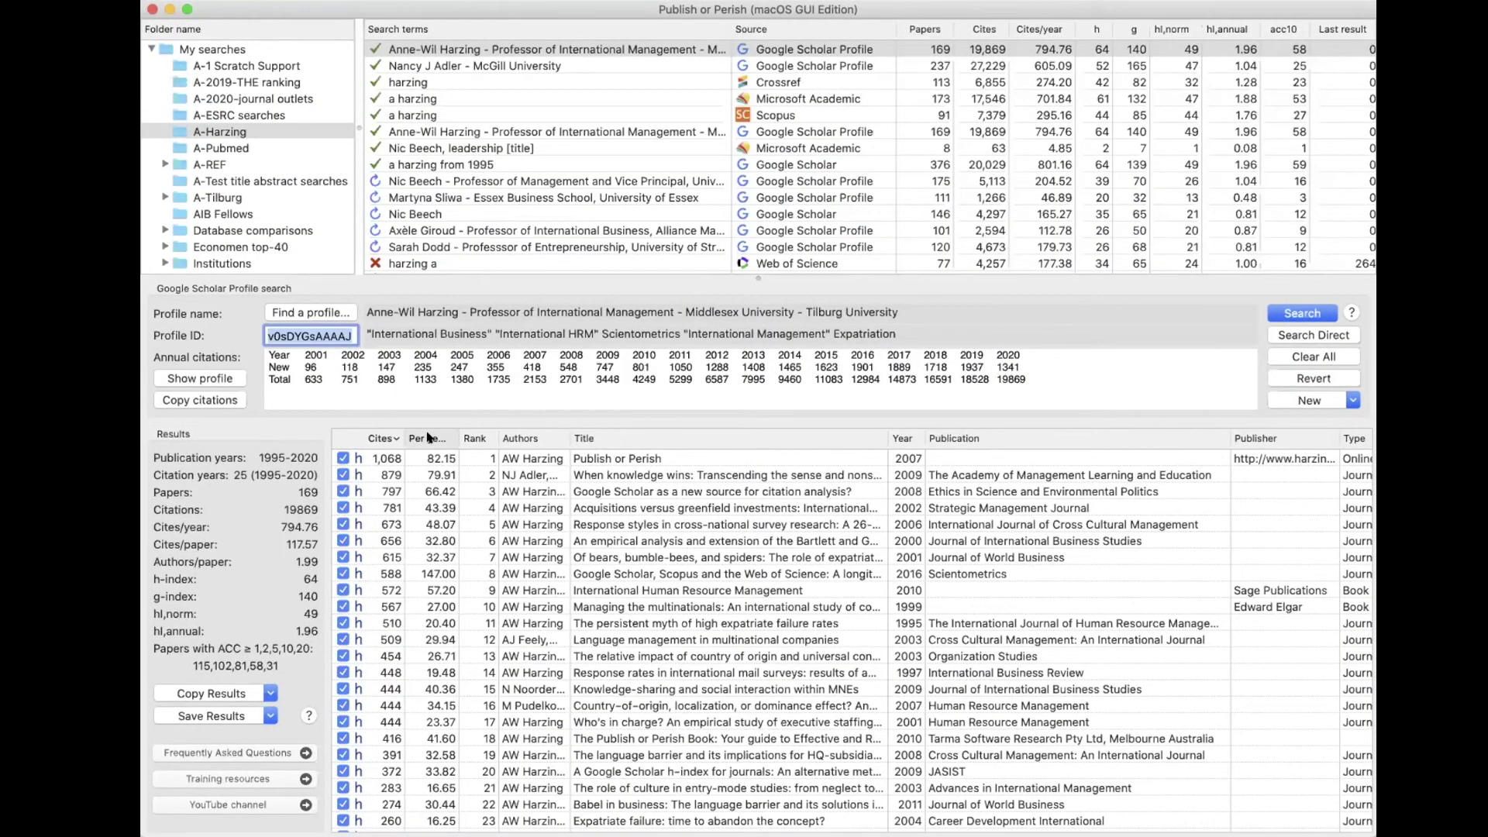
Sort the 169 results by Per year, highest first, and widen that column.
click(429, 439)
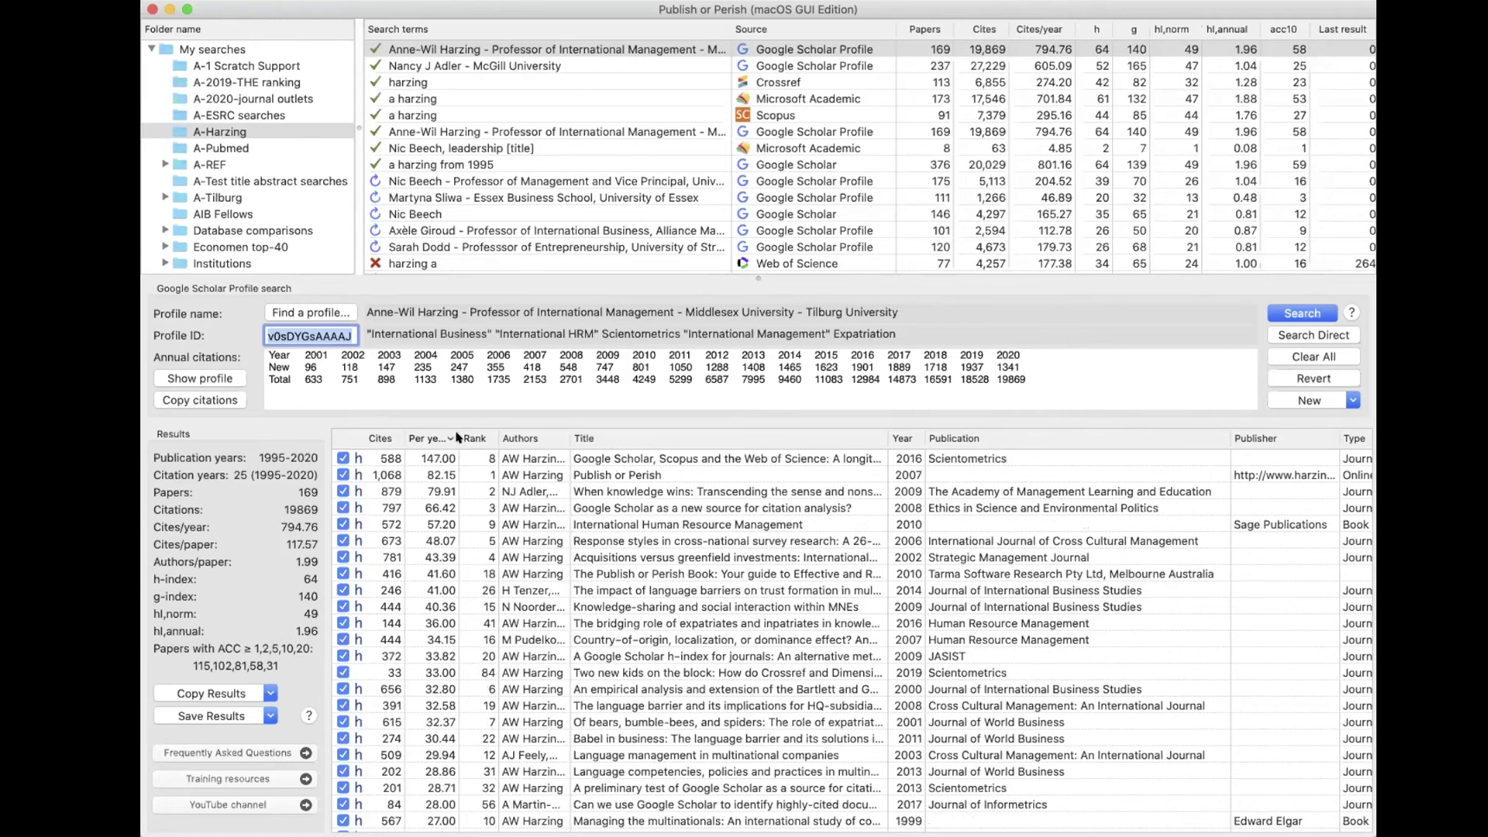
drag(460, 439, 473, 439)
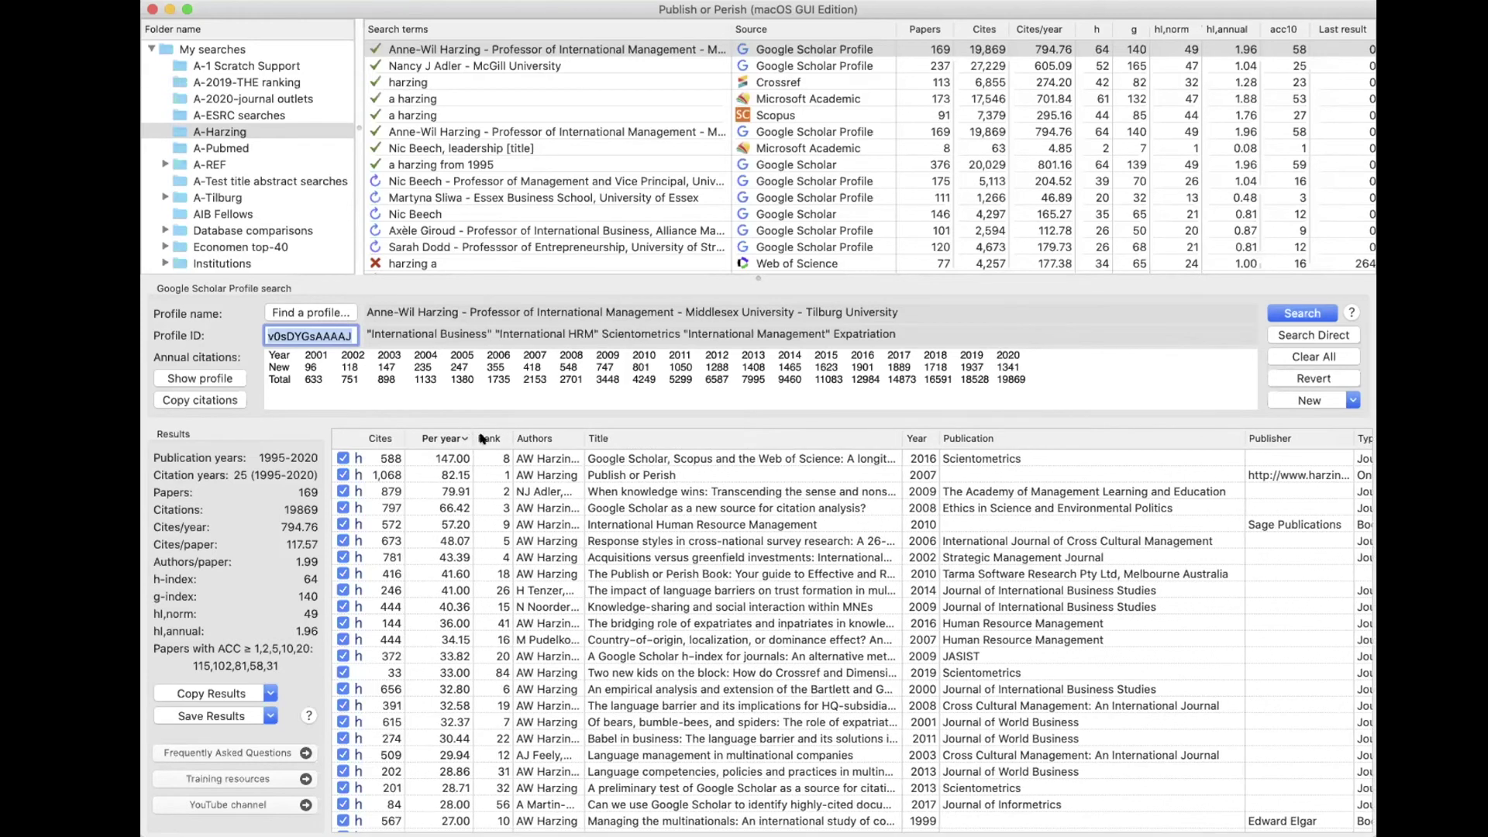